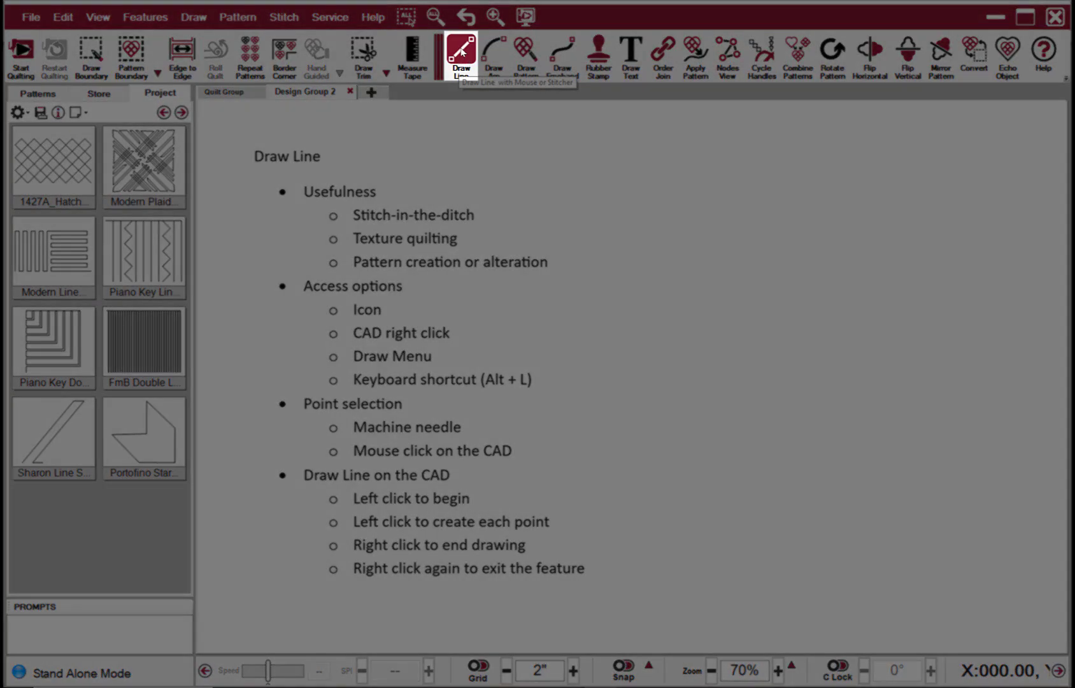
pyautogui.click(463, 52)
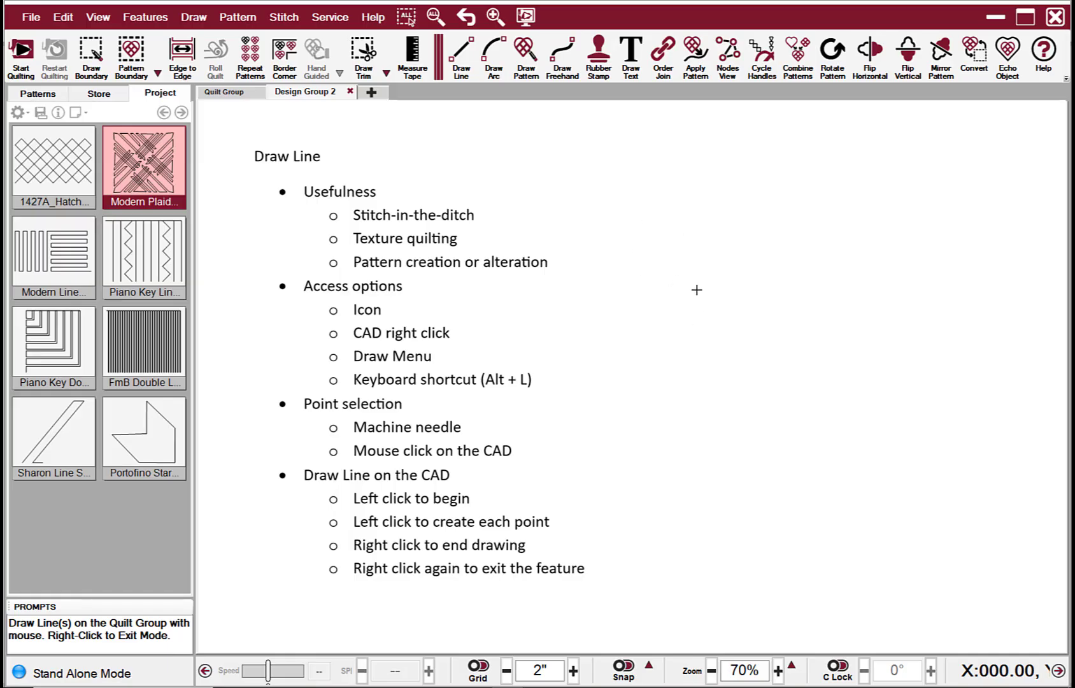
pyautogui.click(684, 226)
pyautogui.rightClick(785, 309)
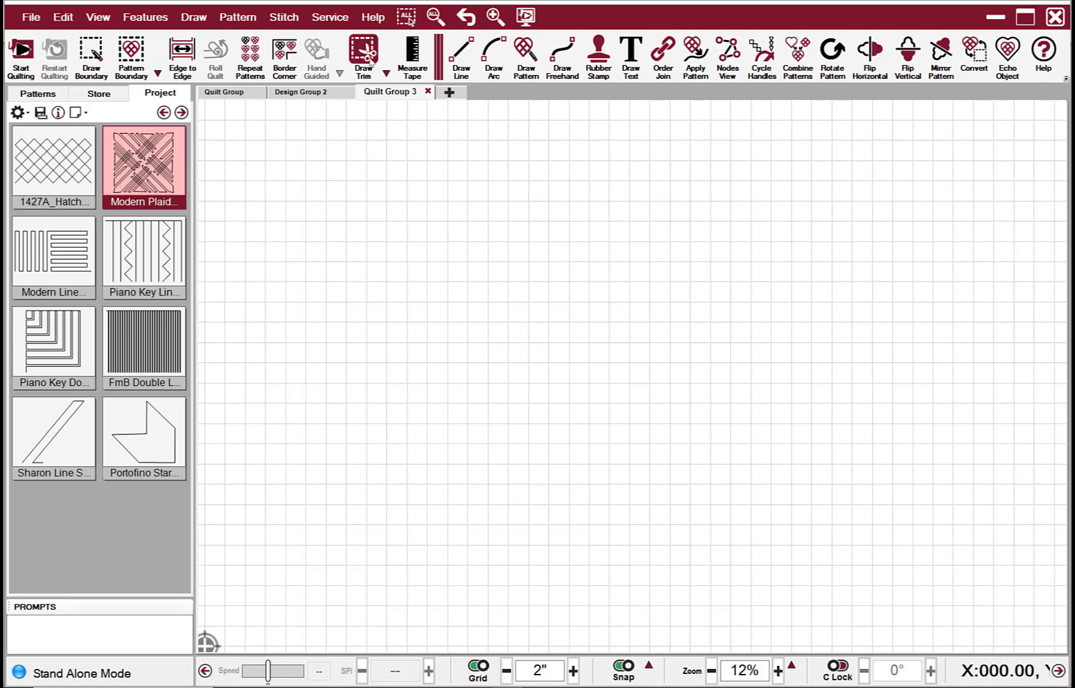
# Step: Draw a square quilt boundary about 12 inches on each side with the Draw Boundary tool
pyautogui.click(91, 51)
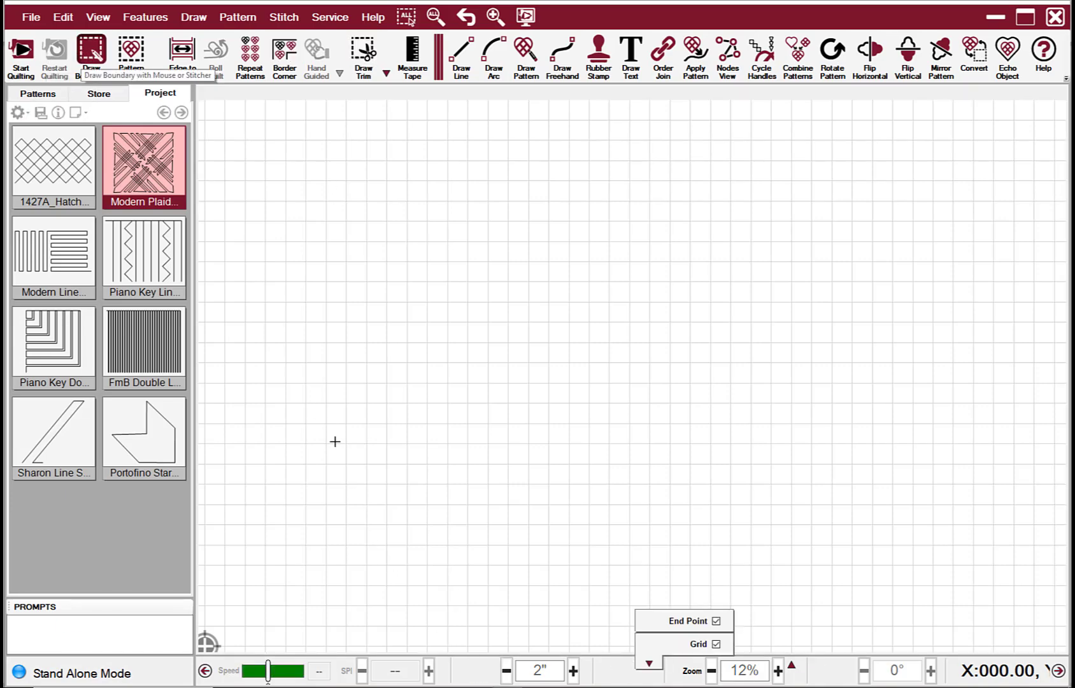
pyautogui.scroll(3, 428, 503)
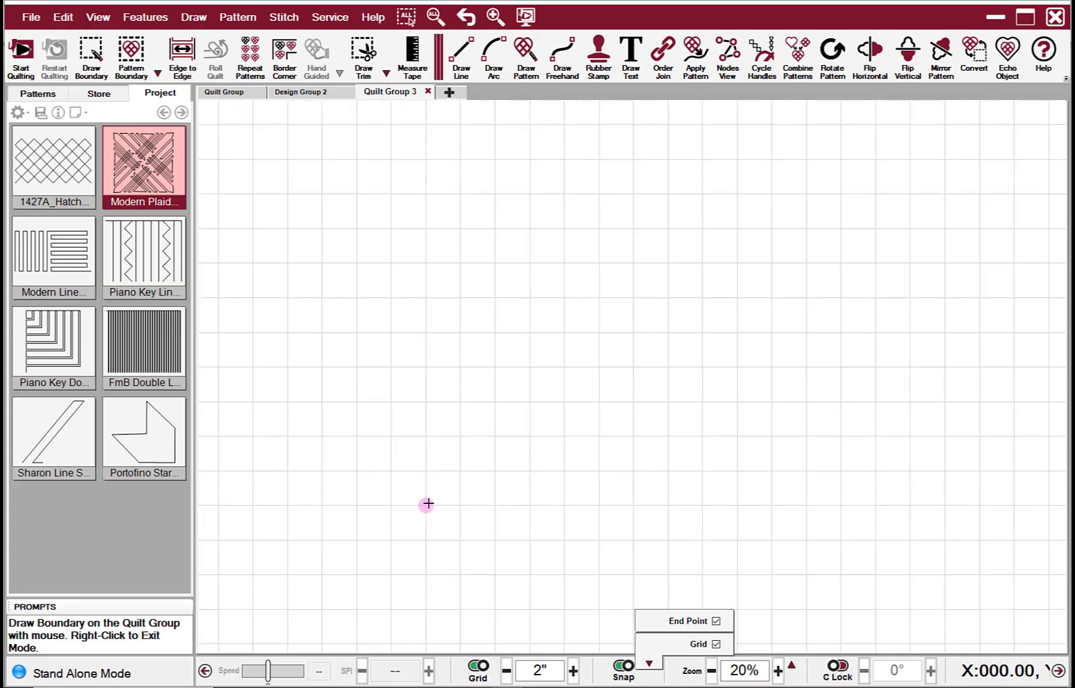
pyautogui.click(426, 505)
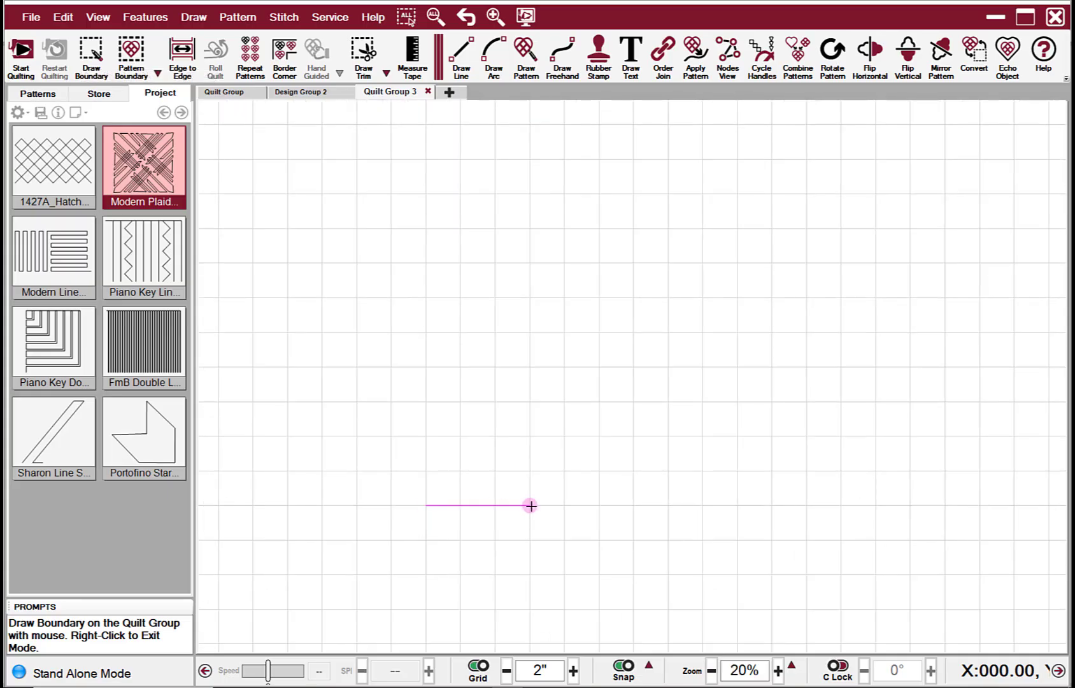
pyautogui.click(634, 505)
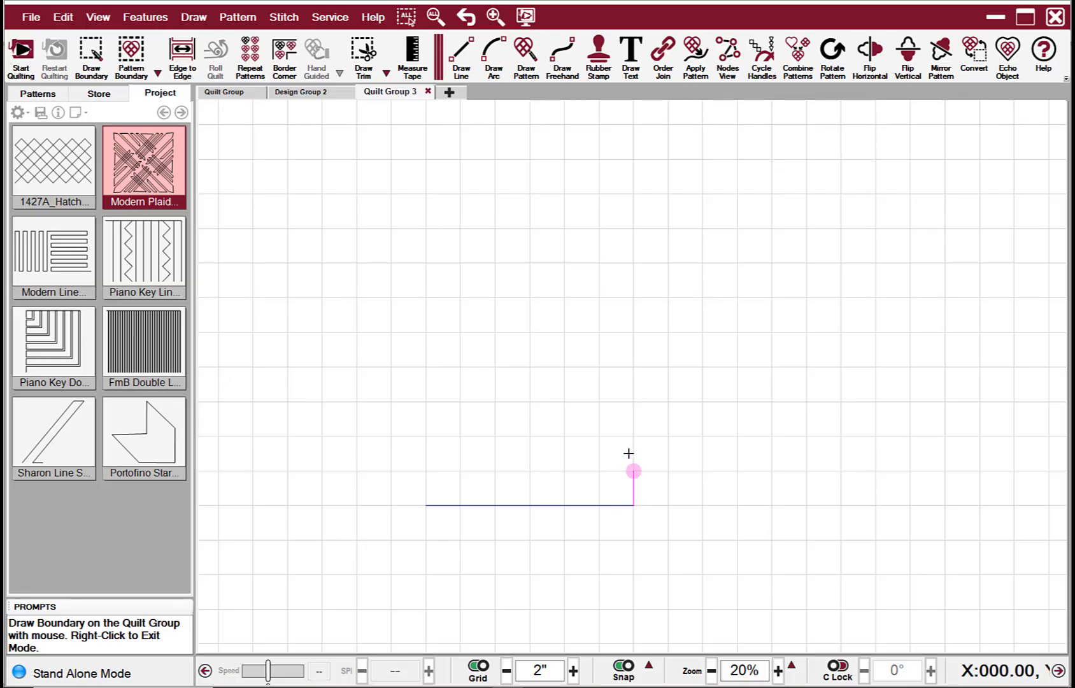
pyautogui.click(634, 298)
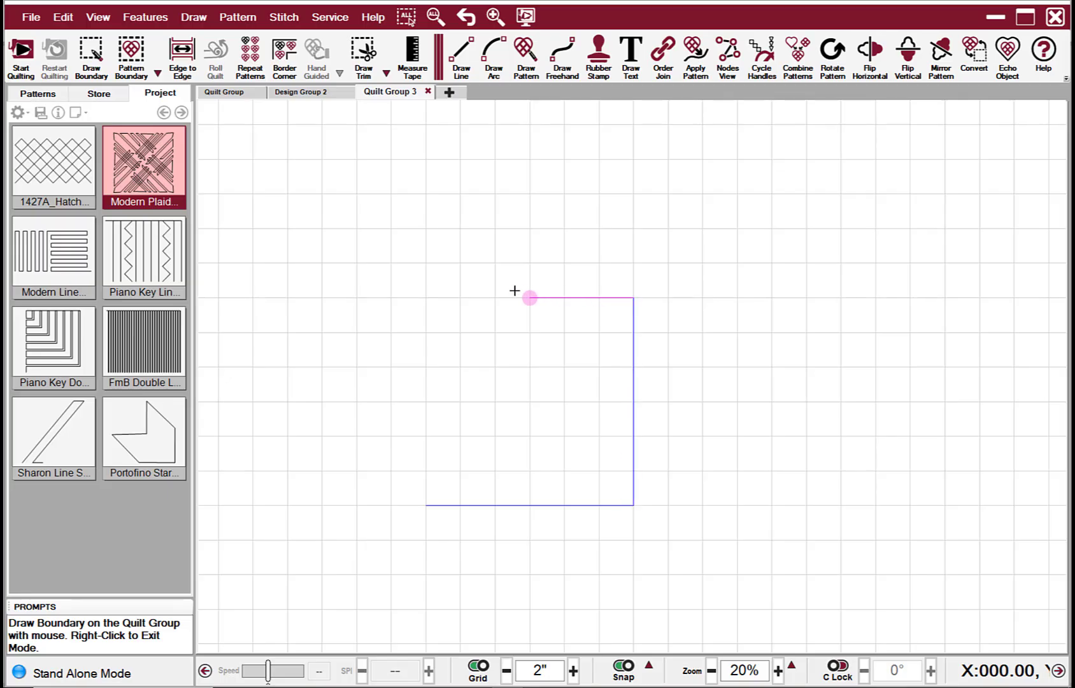
pyautogui.click(426, 297)
pyautogui.click(426, 505)
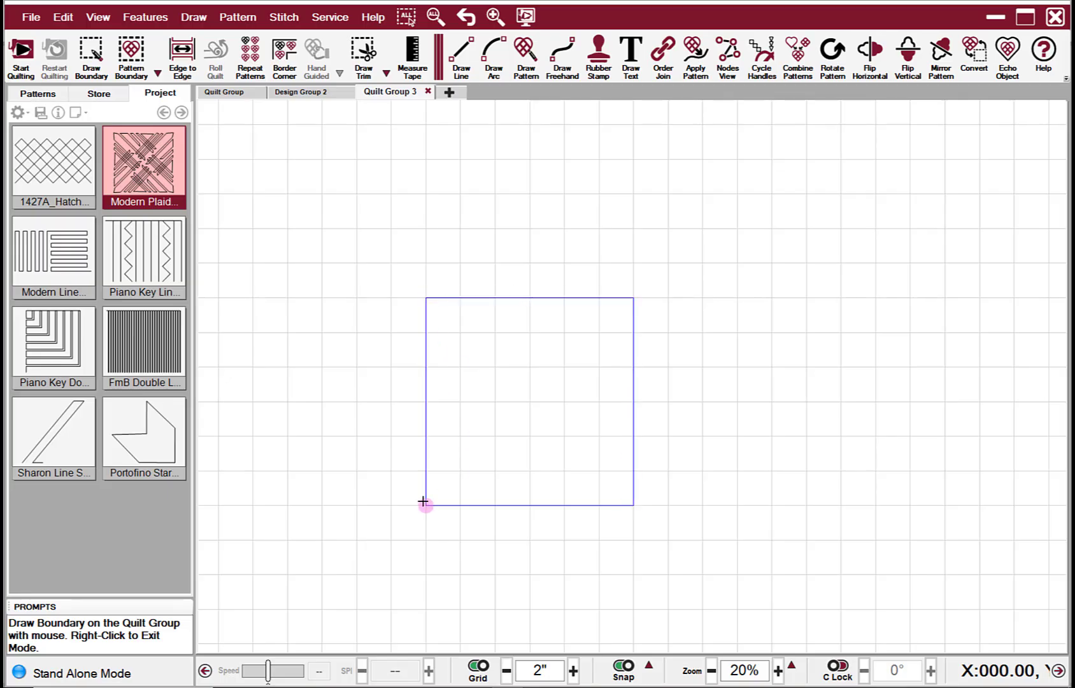
pyautogui.rightClick(393, 527)
pyautogui.scroll(-1, 393, 528)
pyautogui.scroll(2, 463, 490)
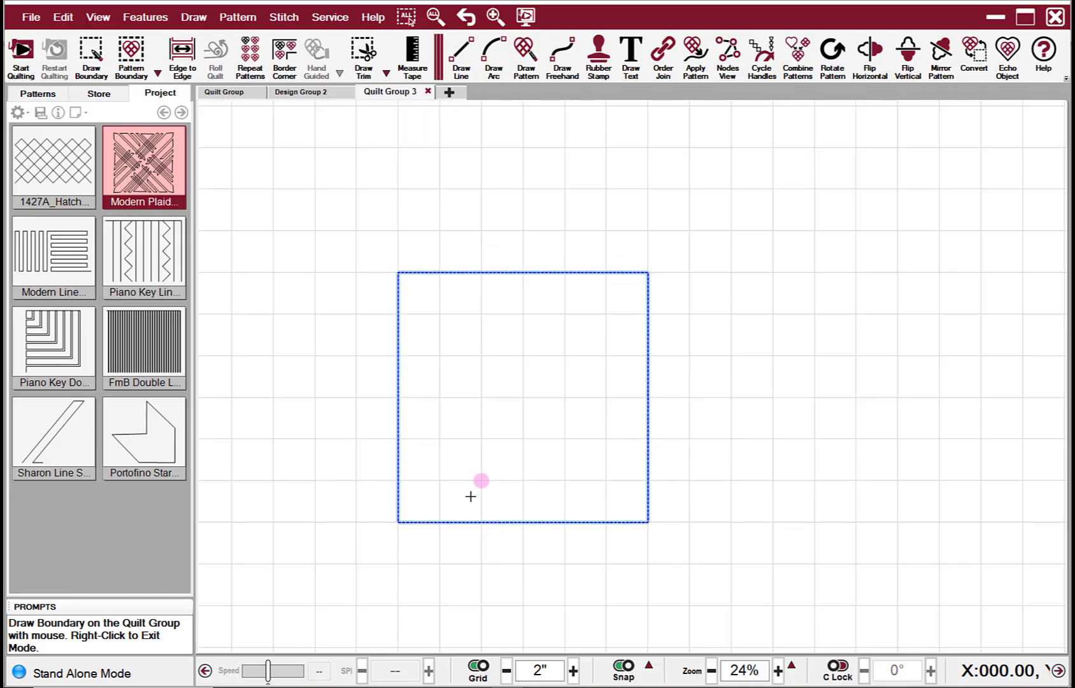
pyautogui.rightClick(479, 486)
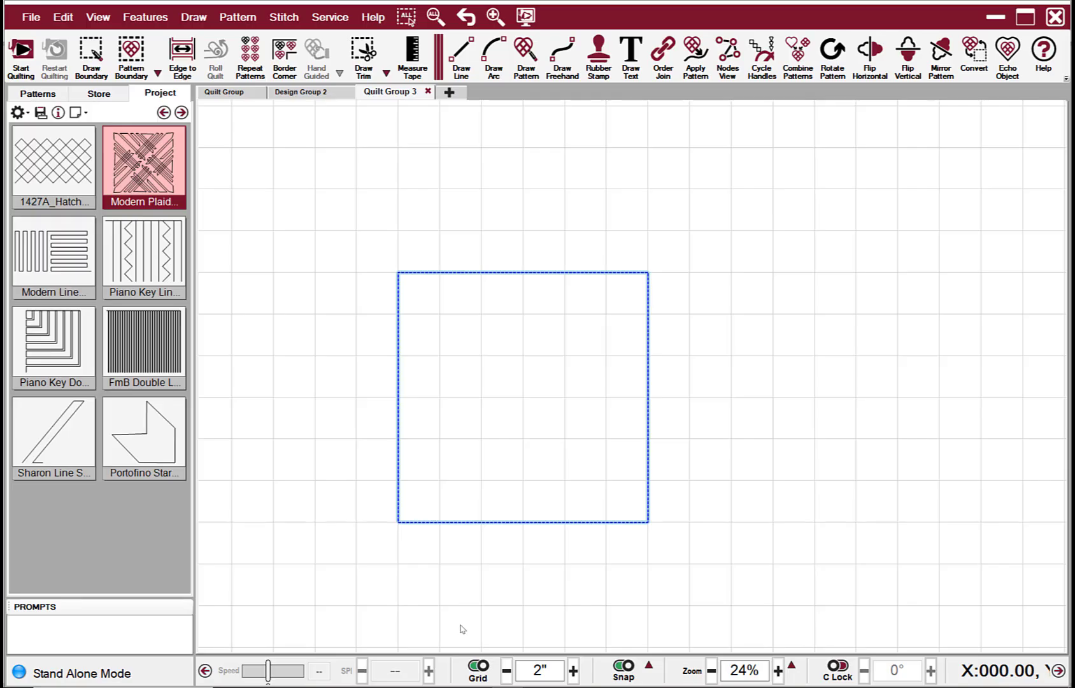
# Step: Set the grid spacing to 1 inch
pyautogui.click(543, 673)
pyautogui.write('1')
pyautogui.press('Return')
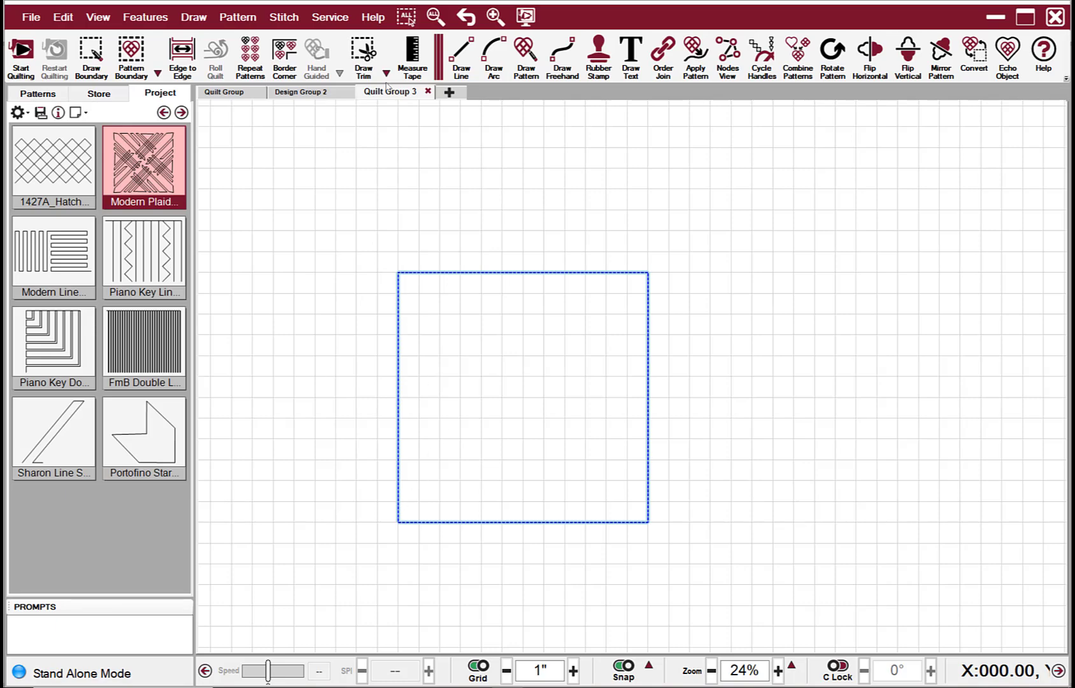
# Step: Draw a diagonal line with Draw Line from the boundary's lower-left corner to its upper-right corner
pyautogui.click(467, 60)
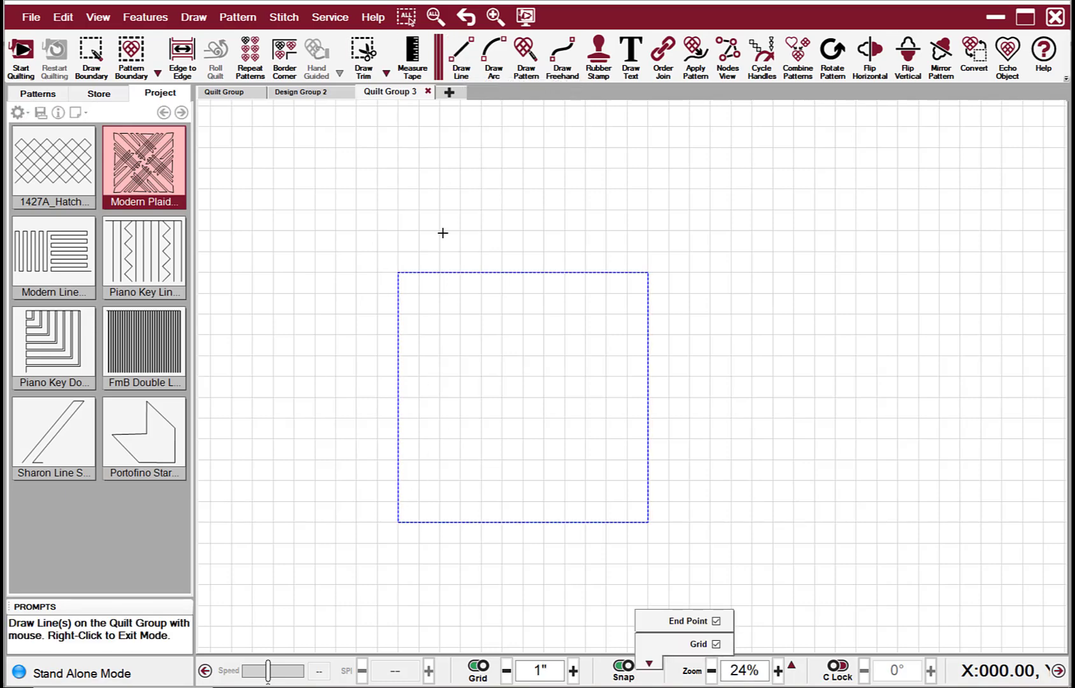
pyautogui.click(395, 517)
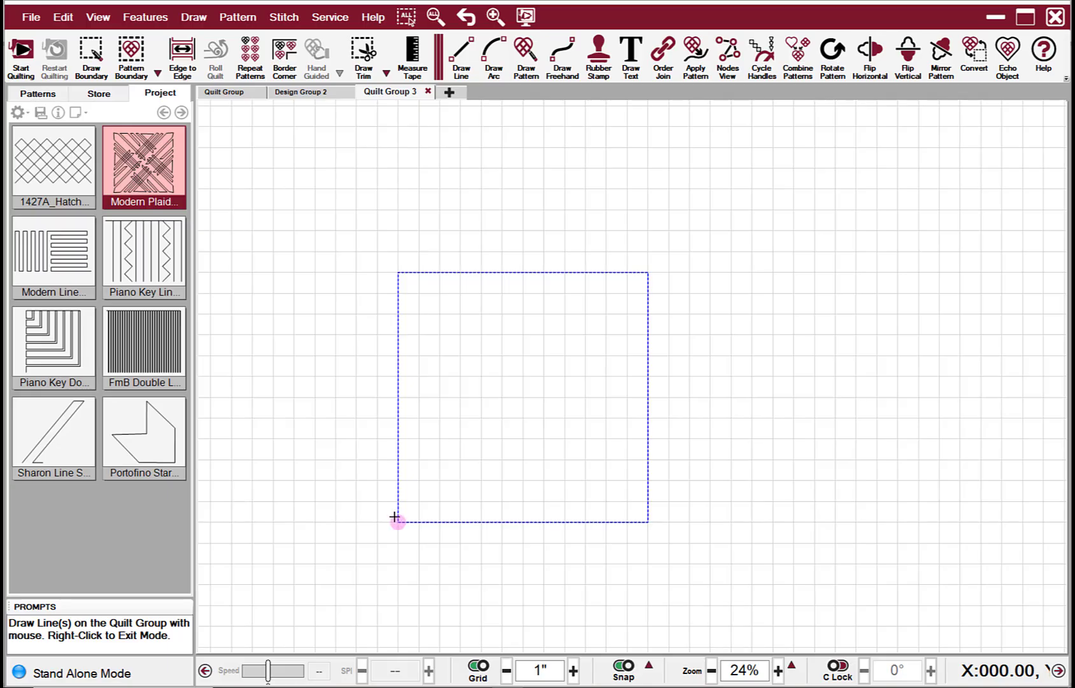
pyautogui.click(644, 274)
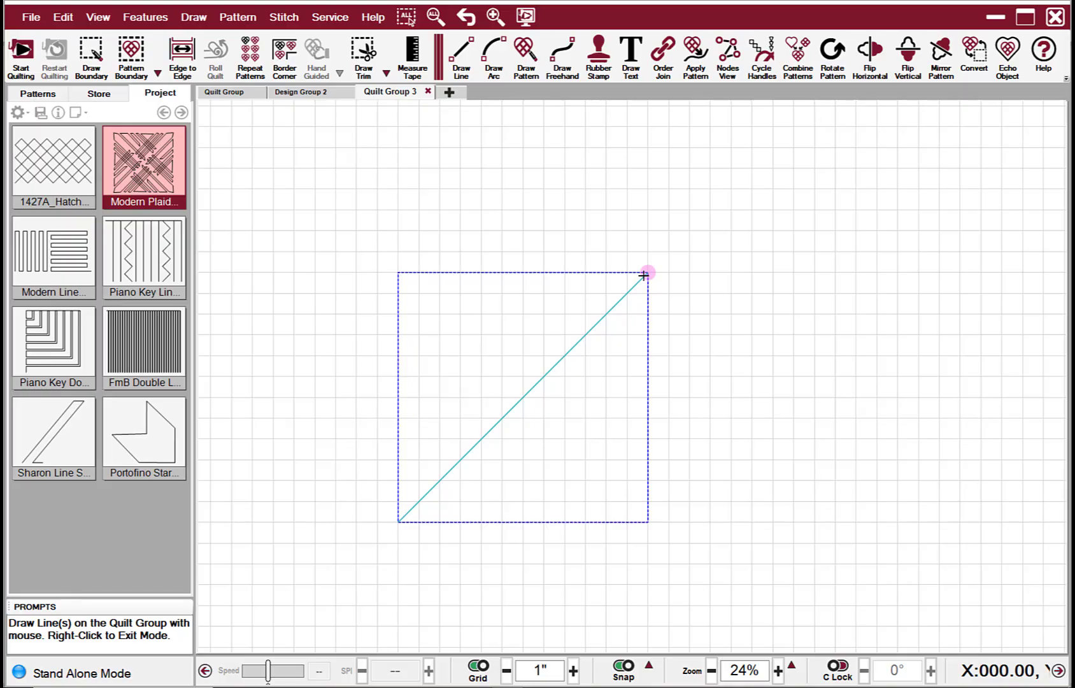
pyautogui.scroll(-1, 644, 274)
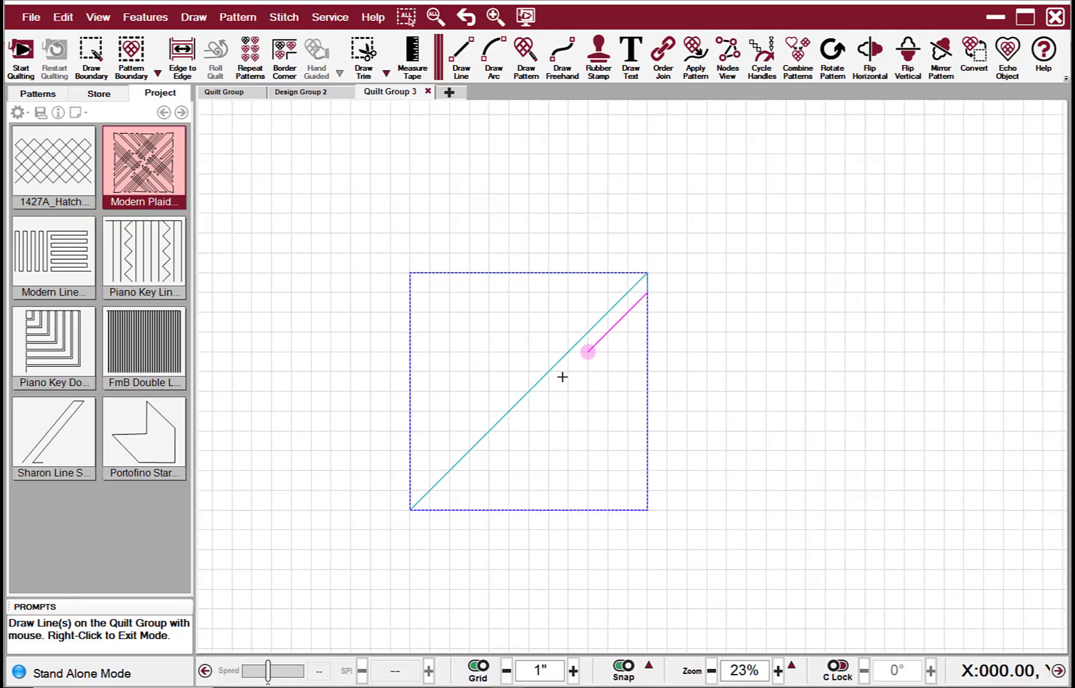
# Step: Continue drawing rising diagonal lines 1 inch apart, zigzagging between the bottom and right edges across the lower-right half
pyautogui.click(438, 518)
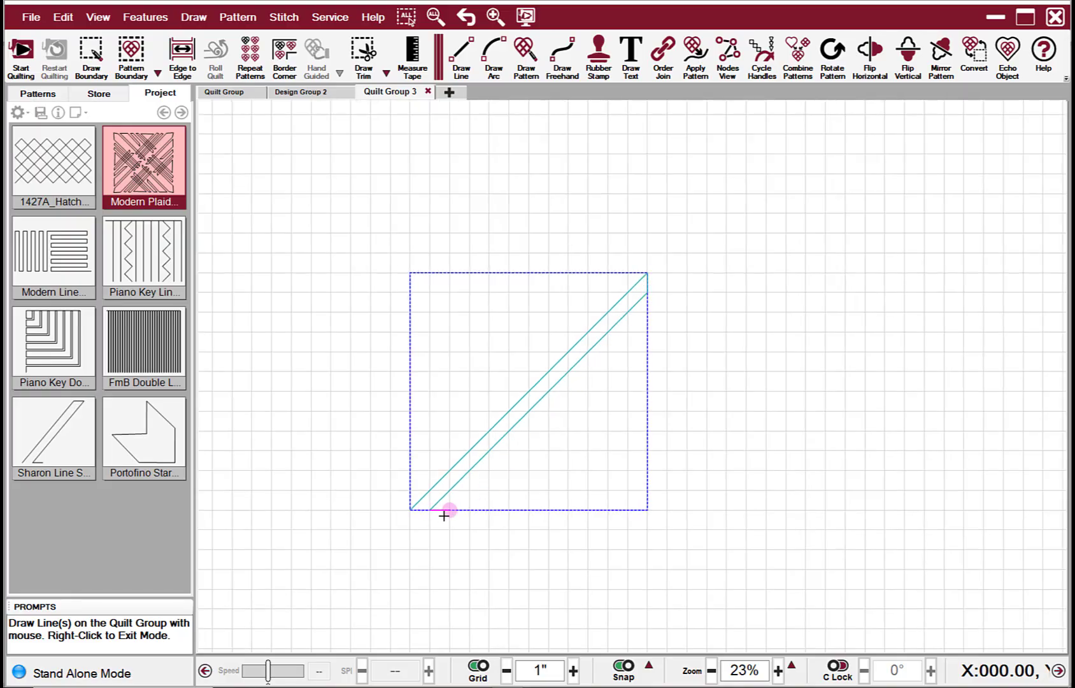
pyautogui.click(453, 514)
pyautogui.click(647, 312)
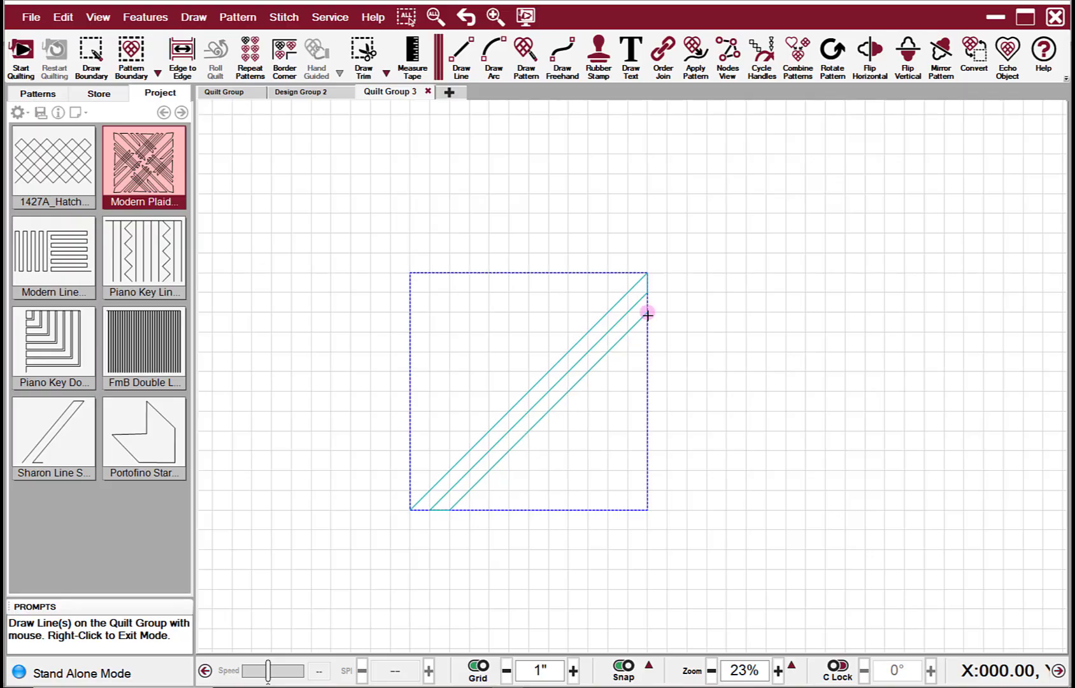
pyautogui.click(648, 332)
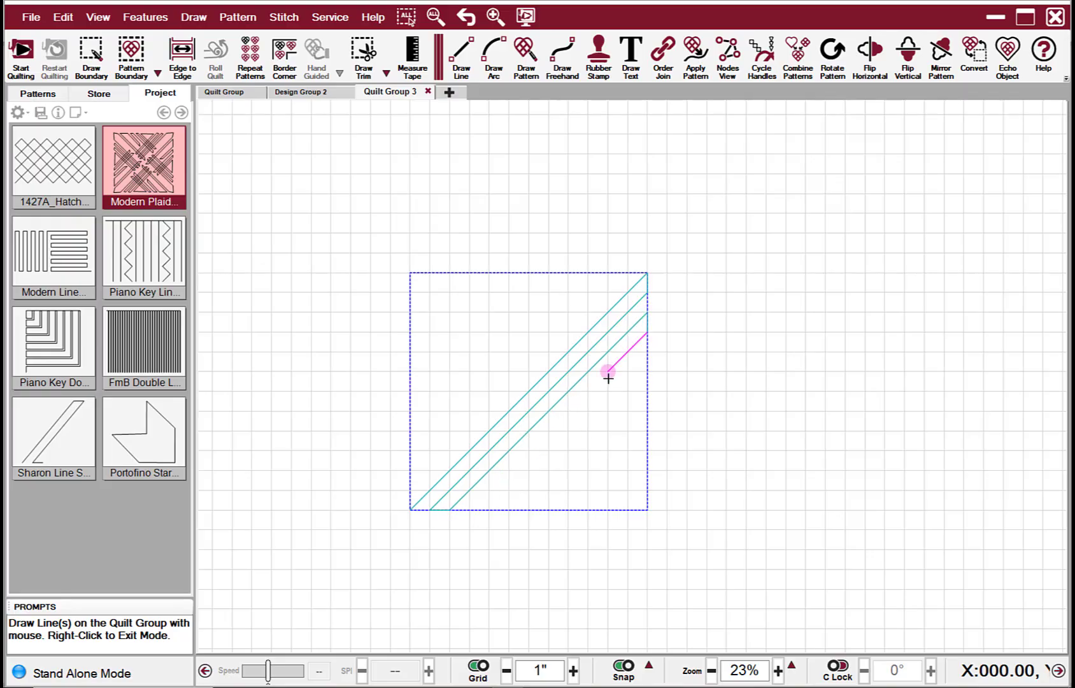
pyautogui.click(471, 509)
pyautogui.click(489, 510)
pyautogui.click(647, 351)
pyautogui.click(648, 371)
pyautogui.click(509, 509)
pyautogui.click(530, 510)
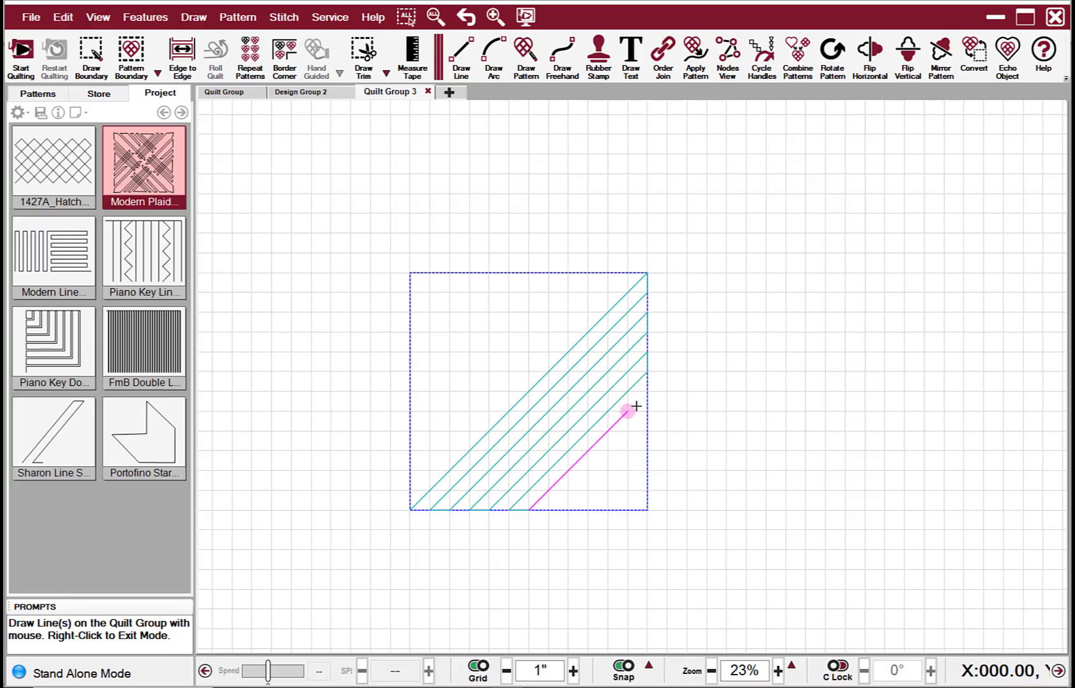
pyautogui.click(648, 391)
pyautogui.click(648, 412)
pyautogui.click(549, 510)
pyautogui.click(569, 510)
pyautogui.click(648, 430)
pyautogui.click(648, 451)
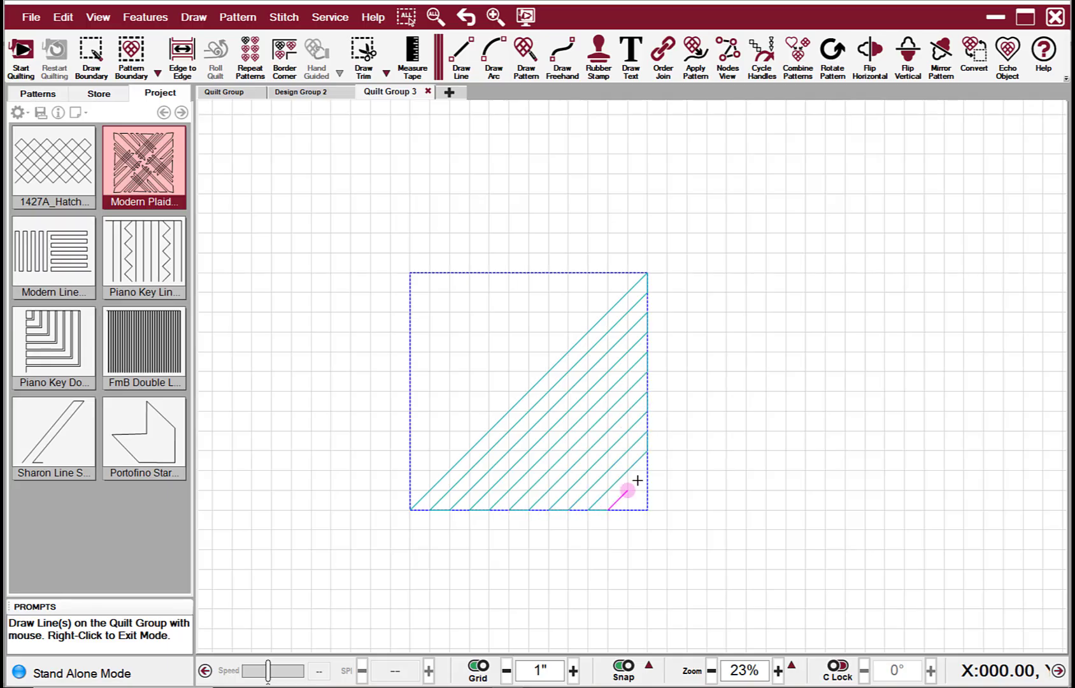
pyautogui.click(628, 510)
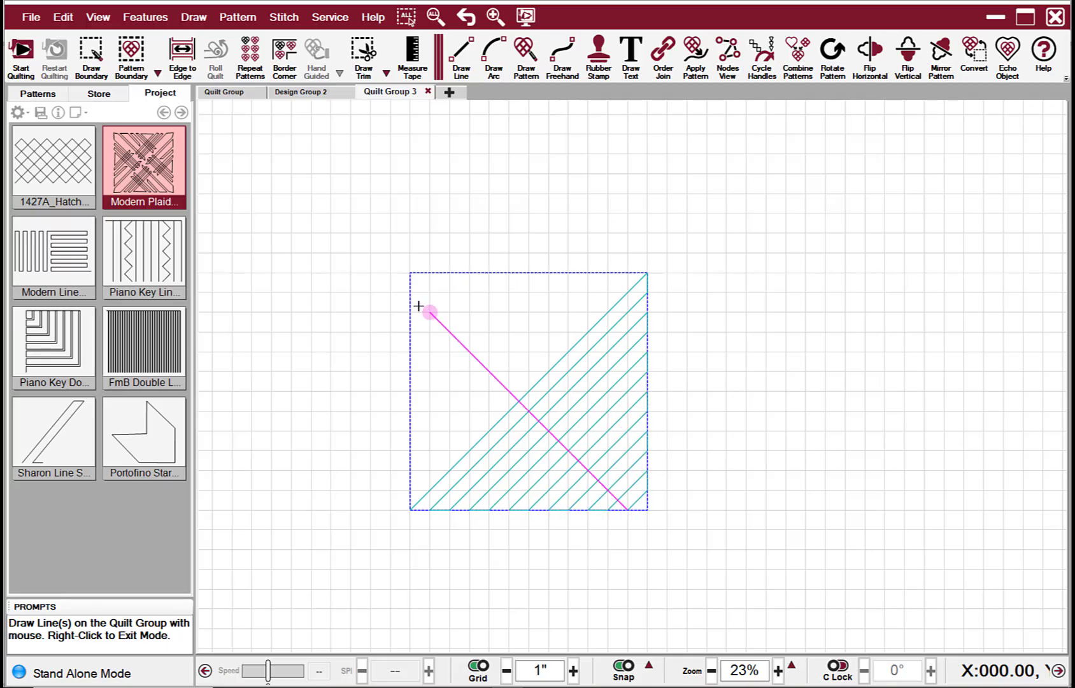
# Step: Draw falling diagonal lines 1 inch apart across the boundary's upper-right half, starting with the corner-to-corner line
pyautogui.click(410, 292)
pyautogui.click(410, 274)
pyautogui.click(646, 507)
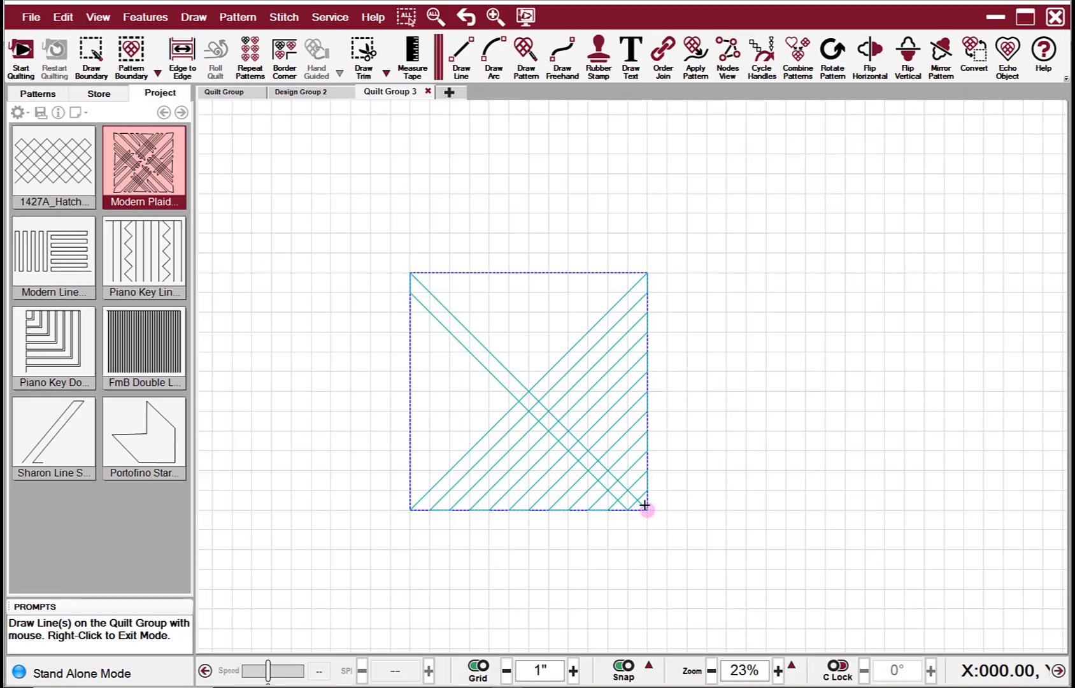
pyautogui.click(648, 491)
pyautogui.click(430, 272)
pyautogui.click(450, 272)
pyautogui.click(648, 471)
pyautogui.click(648, 451)
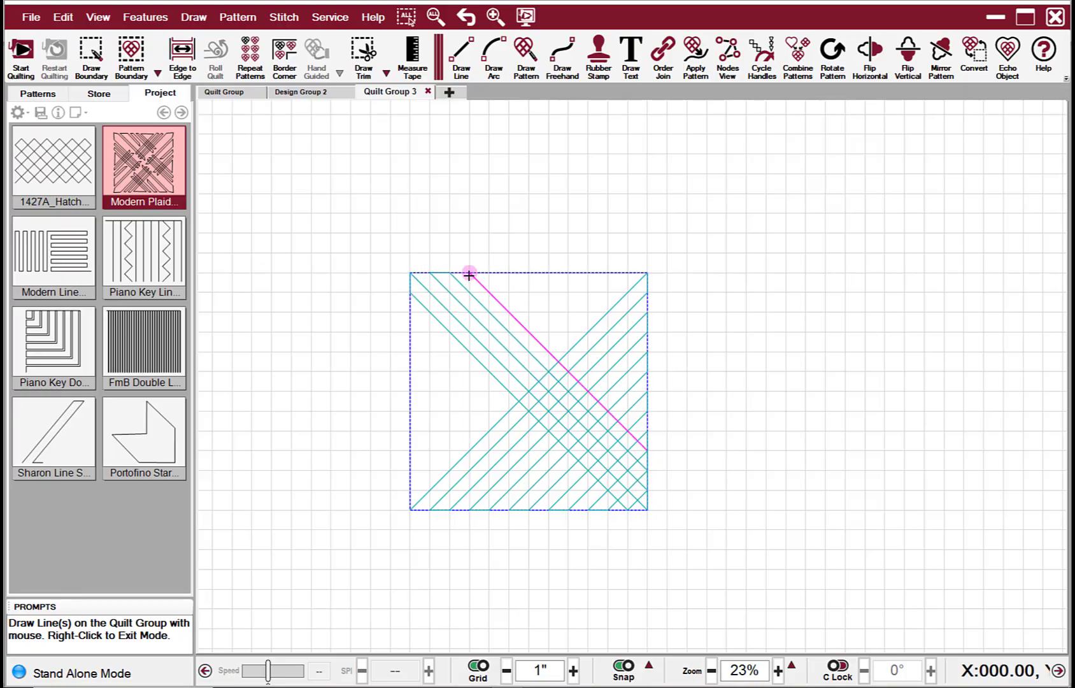
pyautogui.click(470, 273)
pyautogui.click(489, 273)
pyautogui.click(648, 431)
pyautogui.click(648, 411)
pyautogui.click(510, 272)
pyautogui.click(529, 272)
pyautogui.click(648, 392)
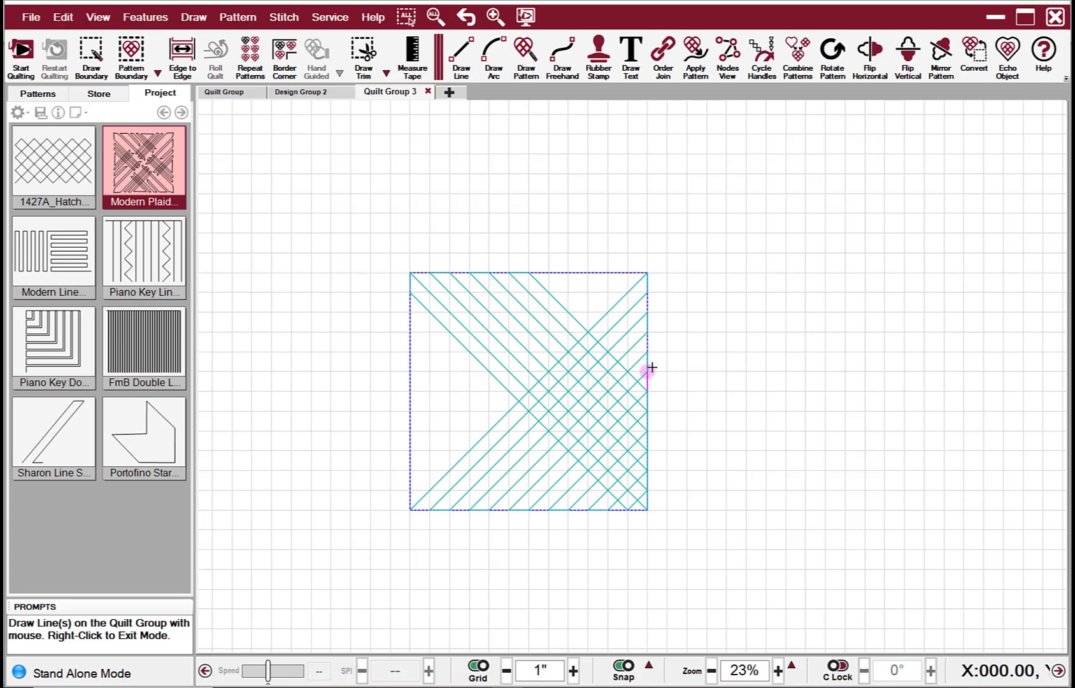
pyautogui.click(648, 372)
pyautogui.click(549, 272)
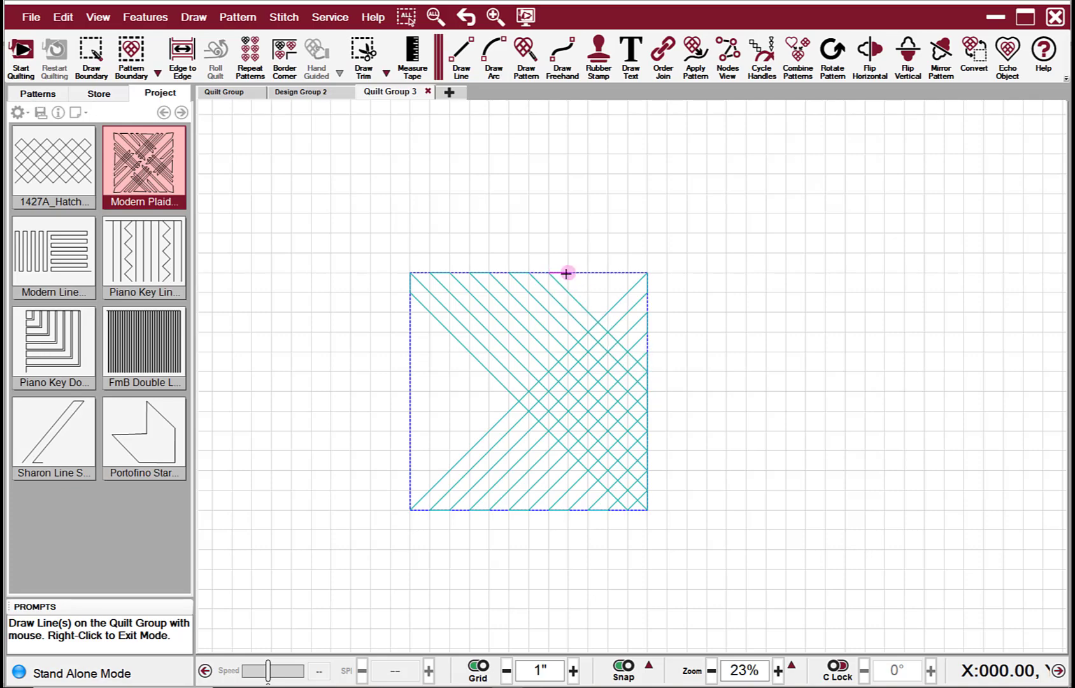
pyautogui.click(568, 273)
pyautogui.click(648, 353)
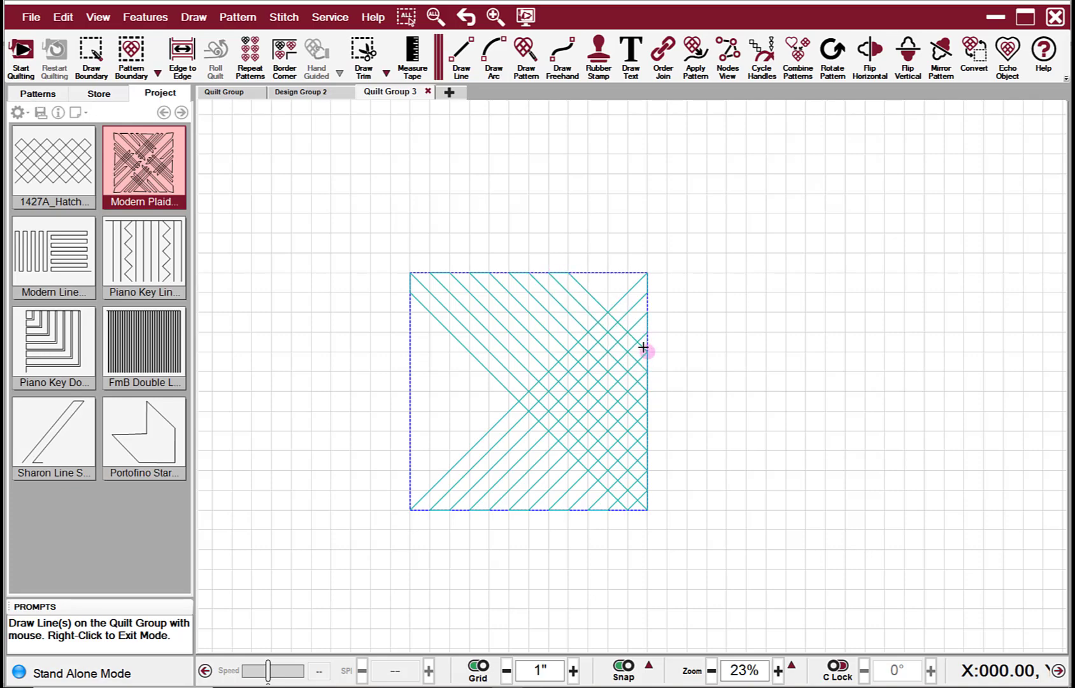
pyautogui.click(648, 333)
pyautogui.click(589, 272)
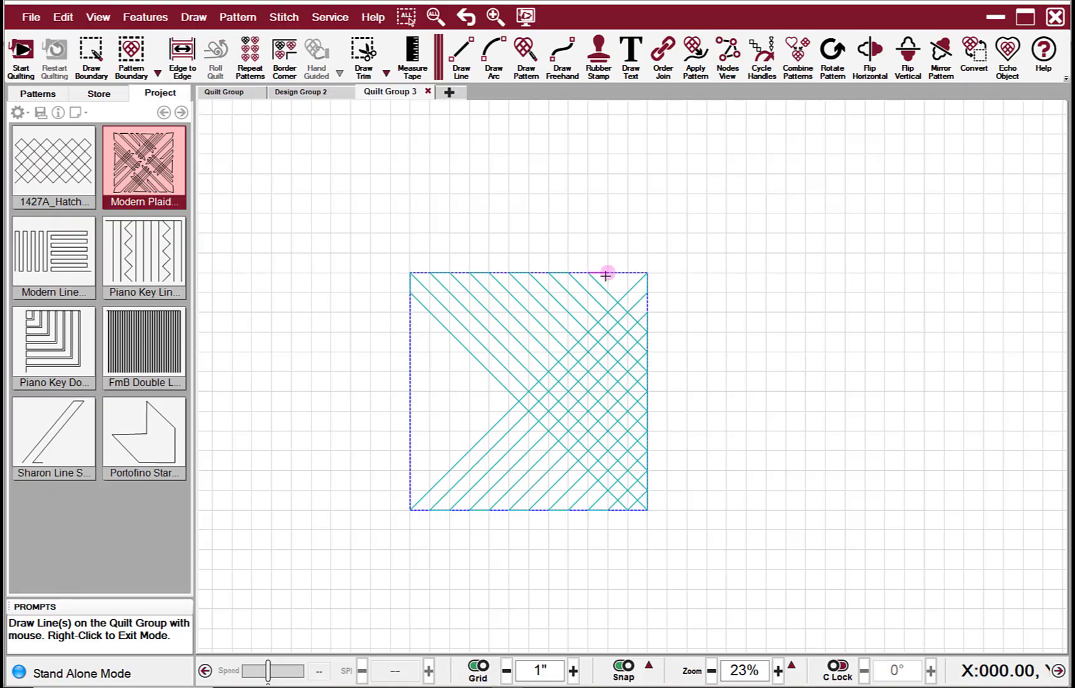
pyautogui.click(608, 273)
pyautogui.click(647, 312)
pyautogui.click(647, 293)
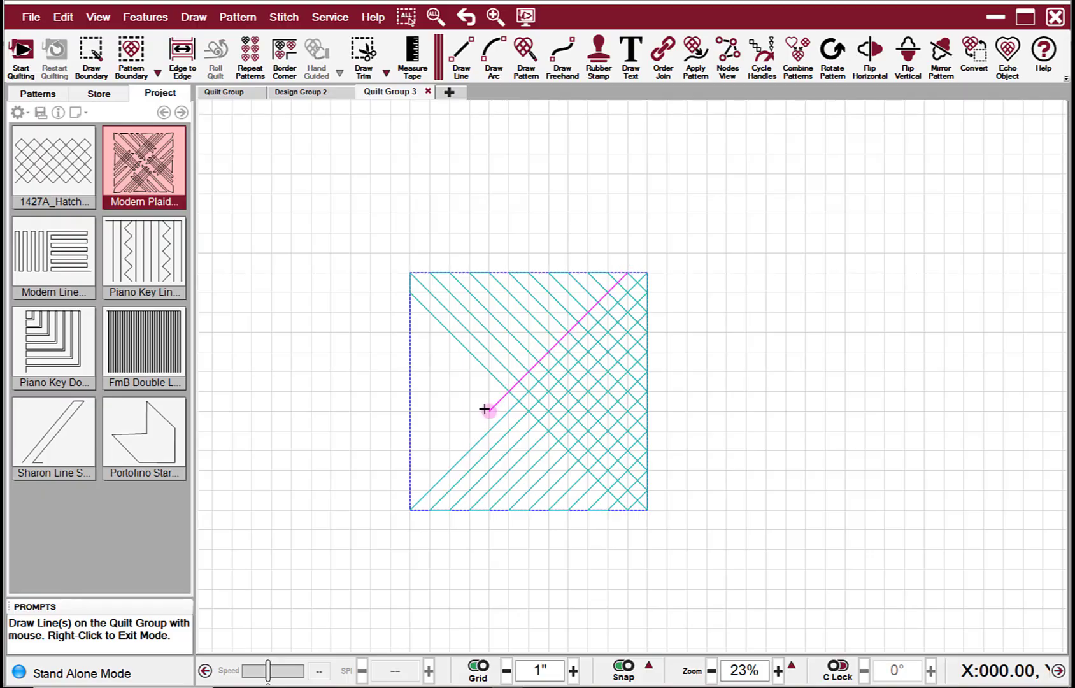
# Step: Draw rising diagonal lines 1 inch apart across the boundary's upper-left half, alternating between the left and top edges
pyautogui.click(410, 490)
pyautogui.click(410, 470)
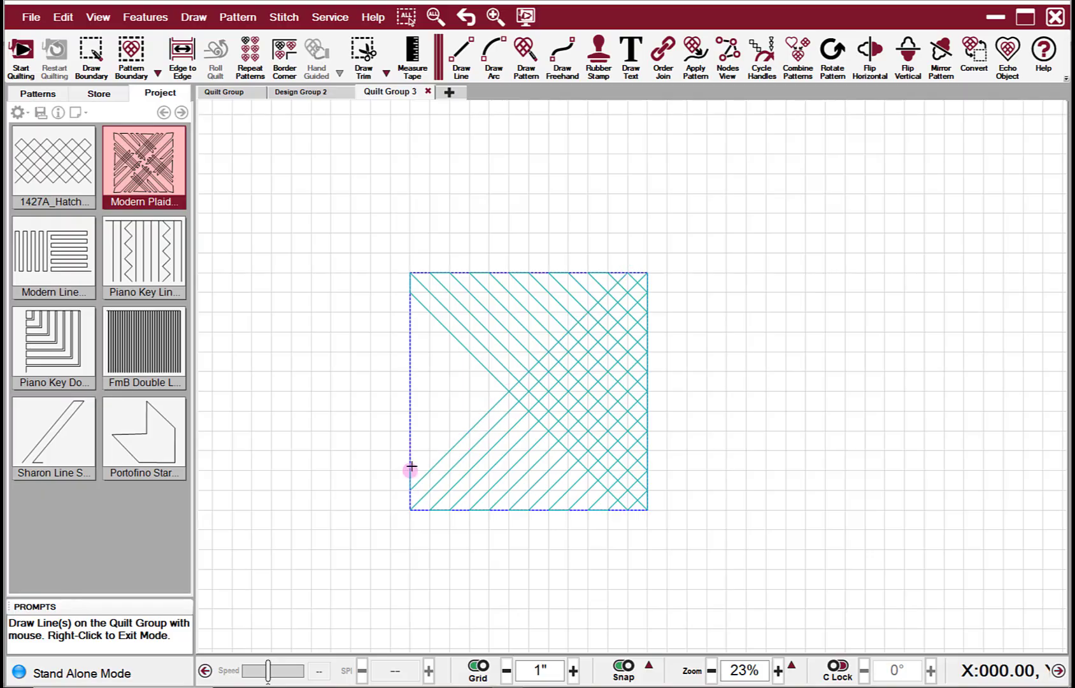
pyautogui.click(607, 272)
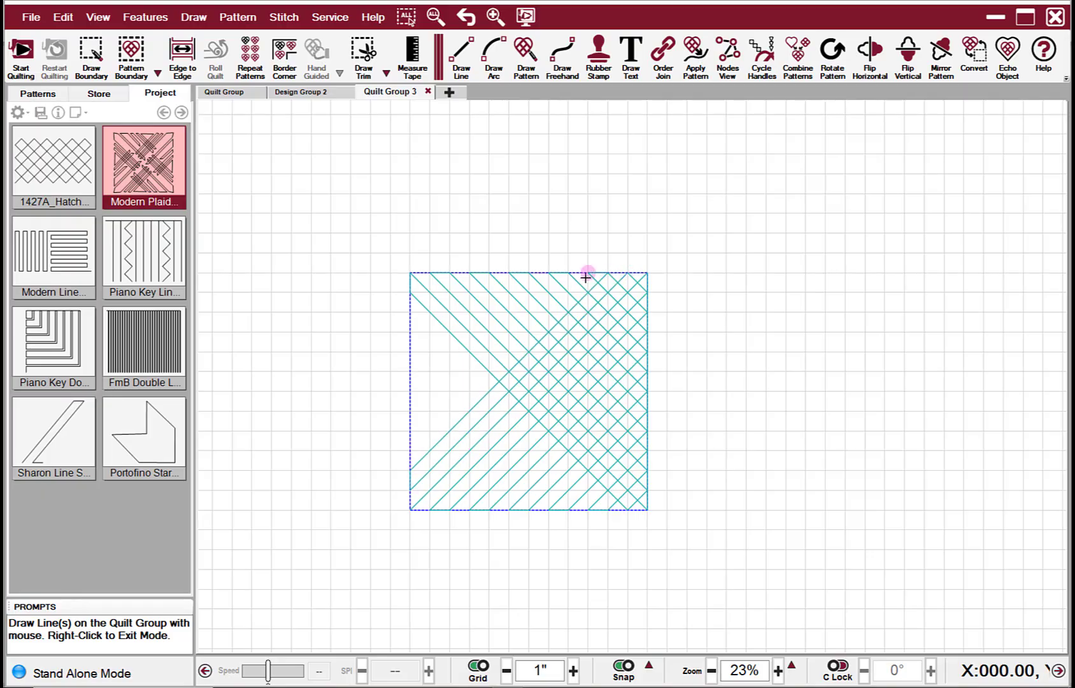
pyautogui.click(587, 273)
pyautogui.click(409, 451)
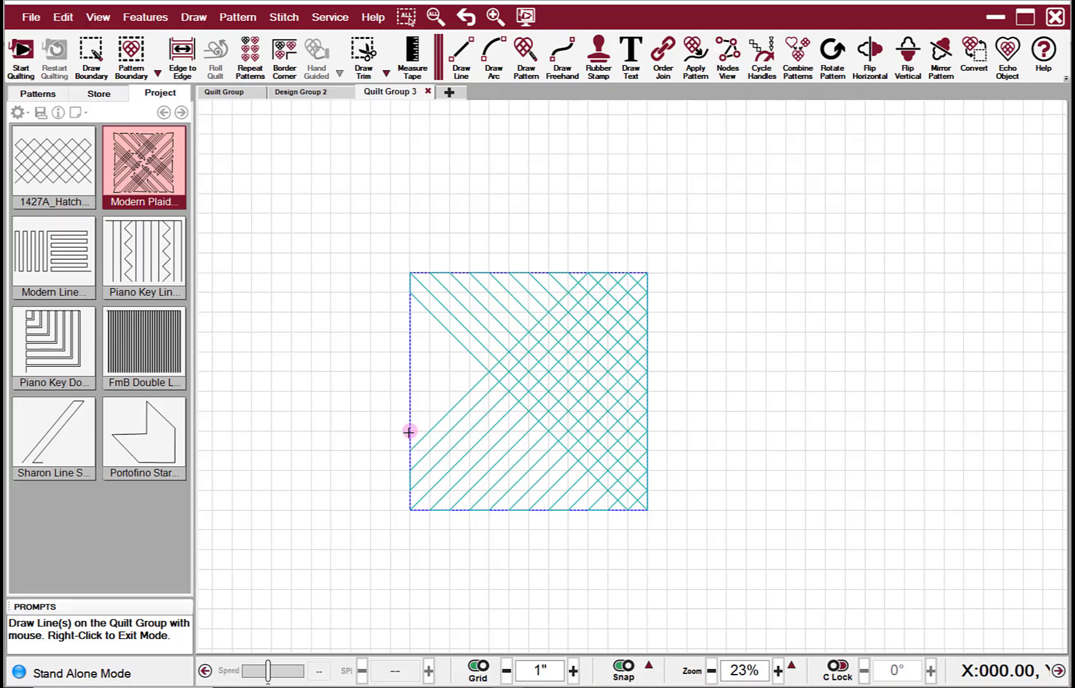
pyautogui.click(410, 431)
pyautogui.click(566, 272)
pyautogui.click(411, 408)
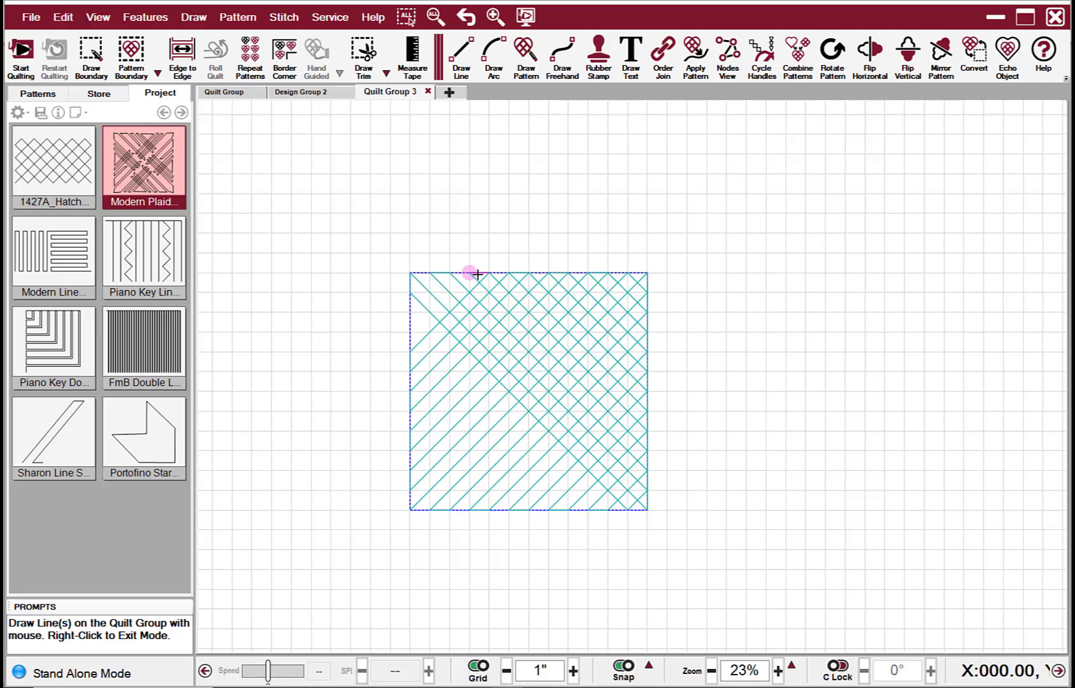
pyautogui.click(470, 273)
pyautogui.click(410, 332)
pyautogui.click(410, 312)
pyautogui.click(449, 272)
pyautogui.click(430, 273)
pyautogui.click(411, 292)
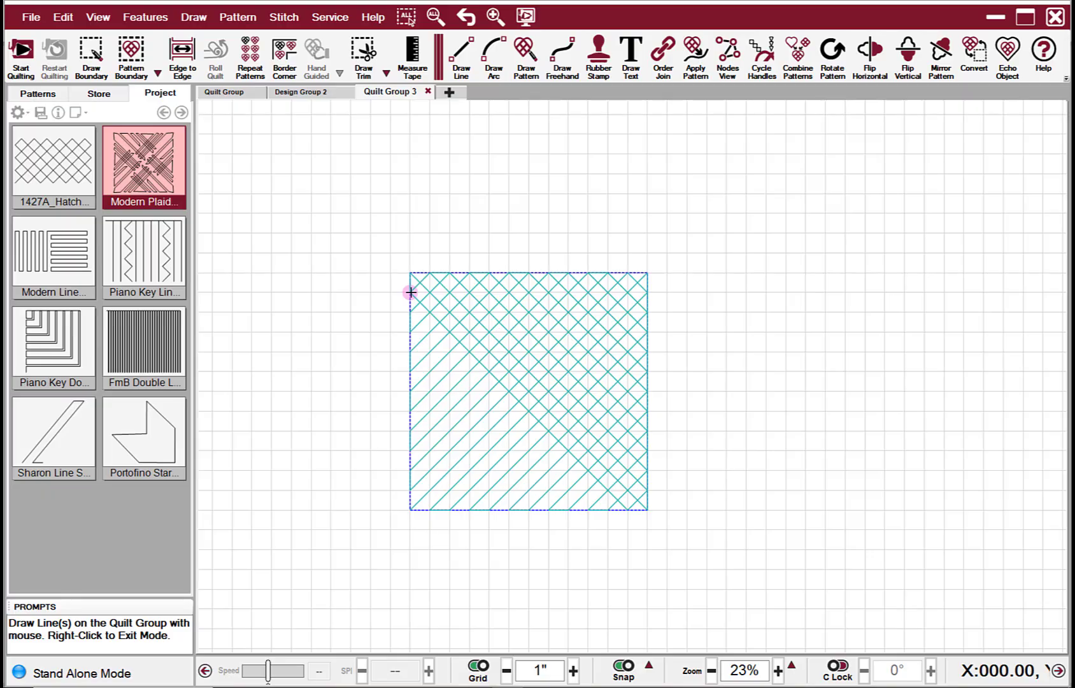
pyautogui.click(413, 310)
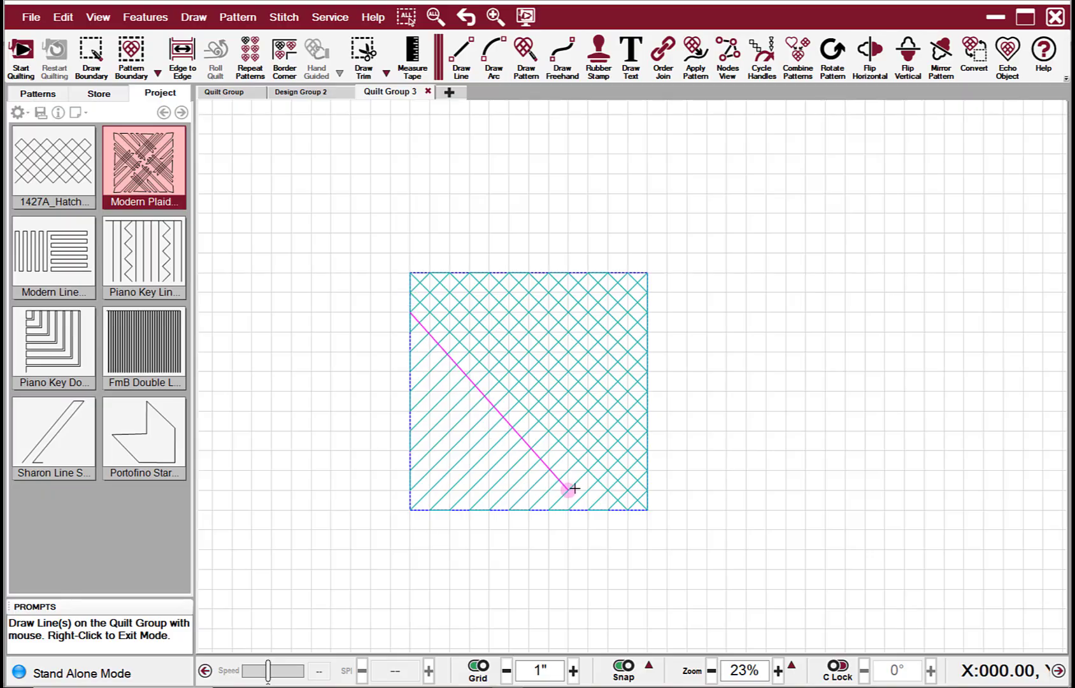
# Step: Draw falling diagonal lines 1 inch apart across the lower-left half to complete the crosshatch, then exit Draw Line
pyautogui.click(585, 509)
pyautogui.click(411, 352)
pyautogui.click(545, 508)
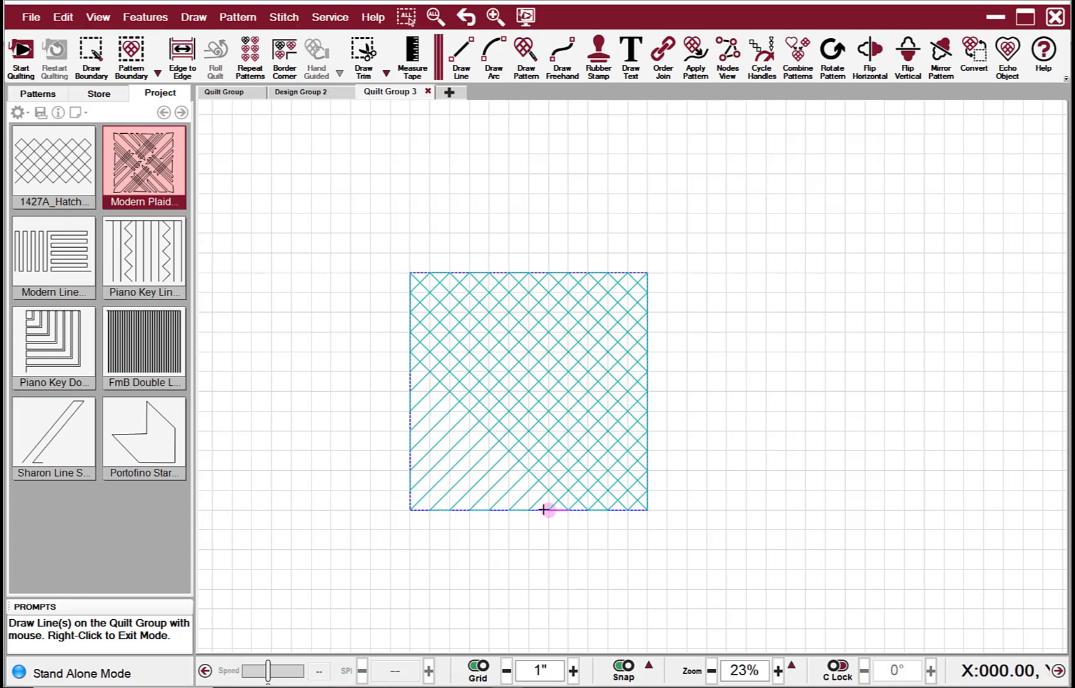
pyautogui.click(411, 403)
pyautogui.click(508, 509)
pyautogui.click(411, 424)
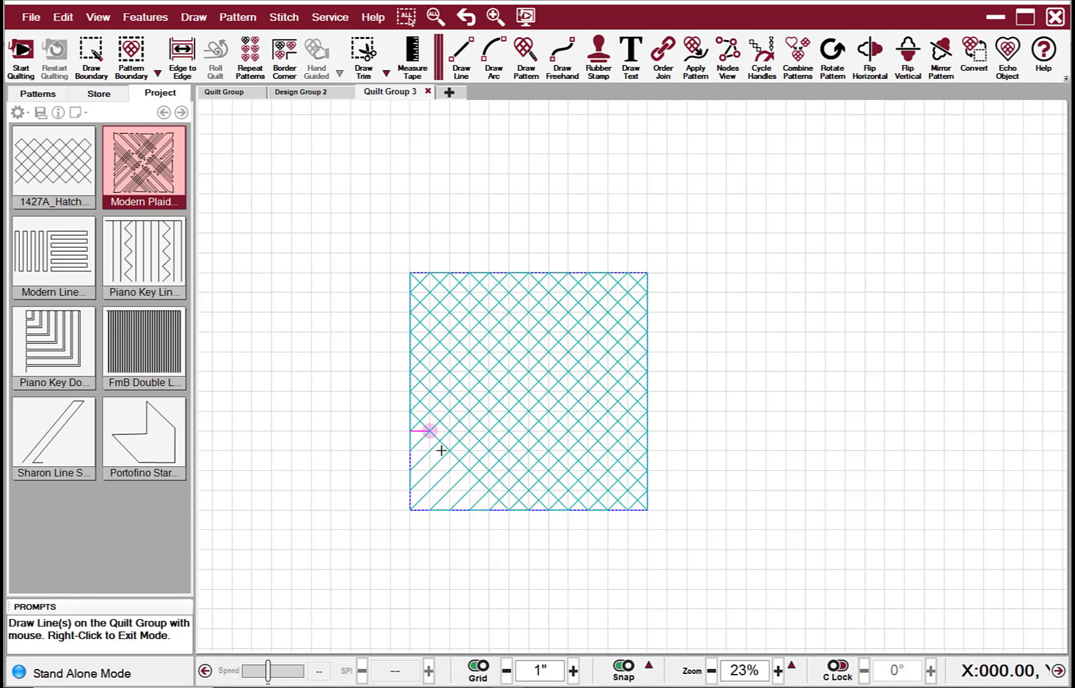
pyautogui.click(472, 509)
pyautogui.click(412, 469)
pyautogui.click(432, 509)
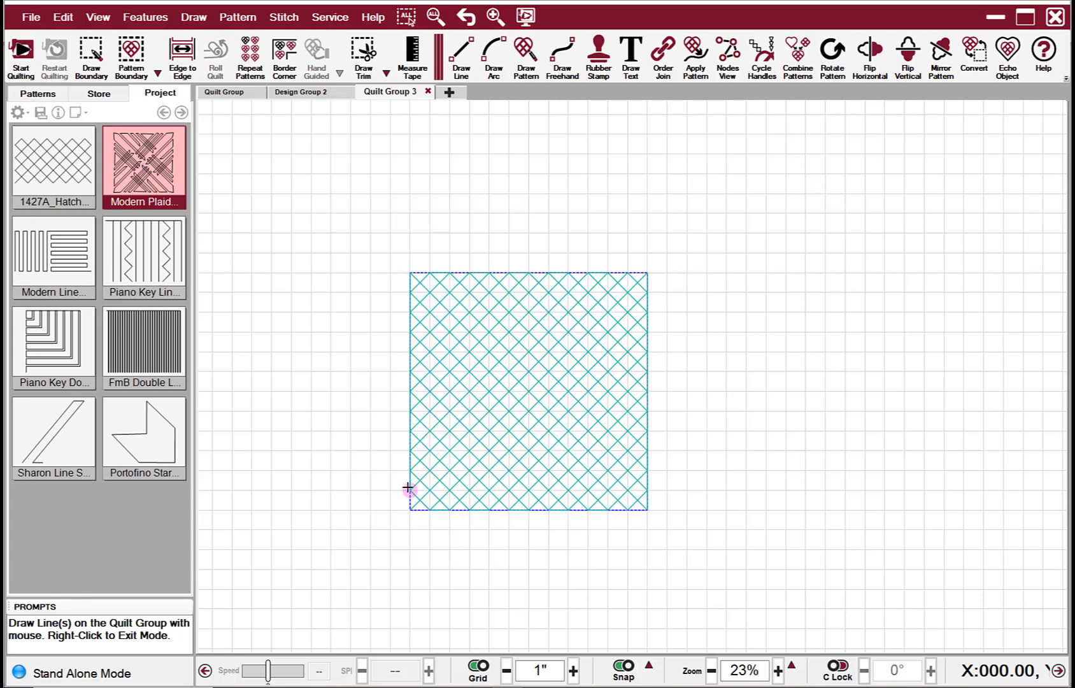
pyautogui.rightClick(351, 390)
pyautogui.rightClick(369, 290)
# Step: Select the 12 by 12 crosshatch pattern and move it to the right, outside the boundary, then deselect it
pyautogui.click(527, 427)
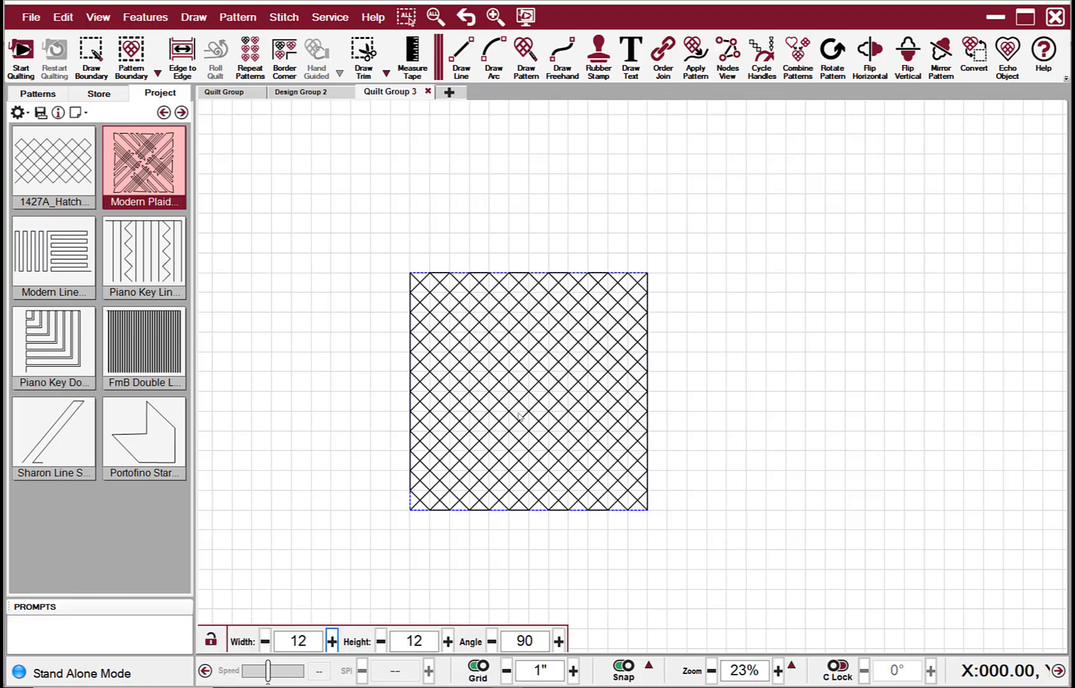
pyautogui.scroll(-2, 514, 412)
pyautogui.moveTo(524, 396)
pyautogui.mouseDown()
pyautogui.moveTo(688, 422)
pyautogui.moveTo(715, 406)
pyautogui.mouseUp()
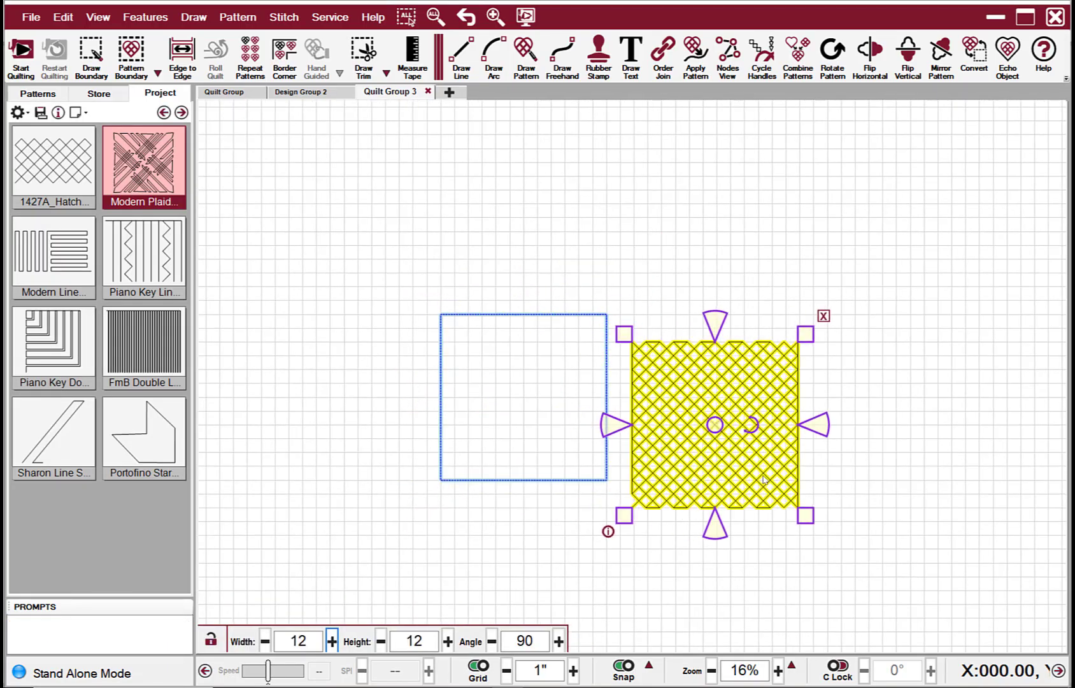
pyautogui.scroll(4, 732, 488)
pyautogui.click(1034, 466)
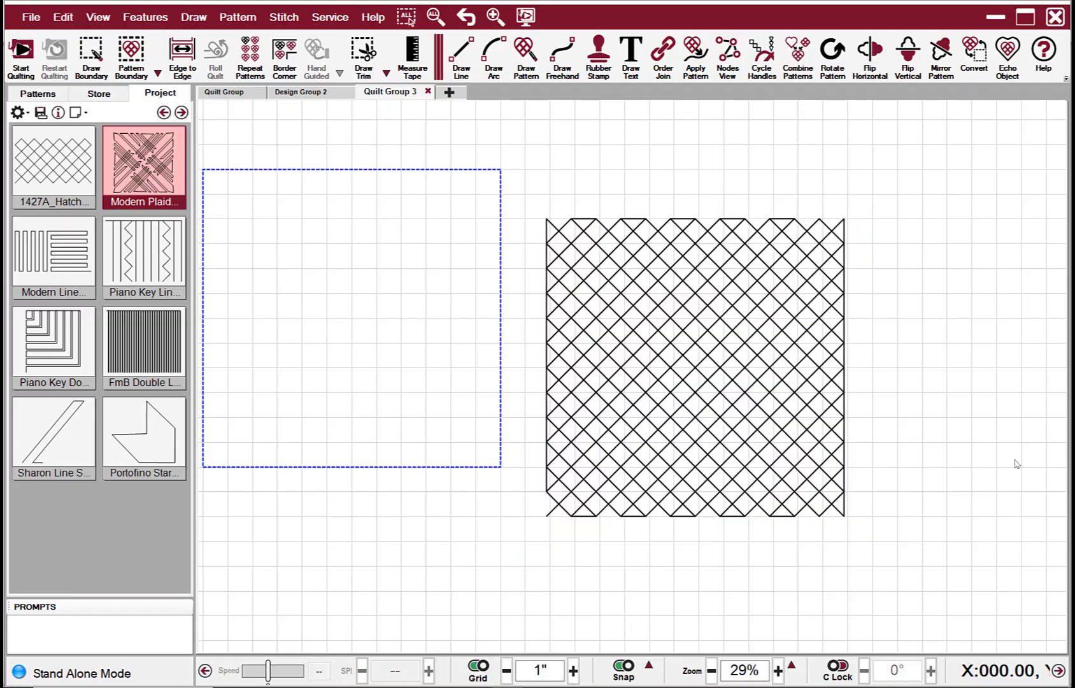